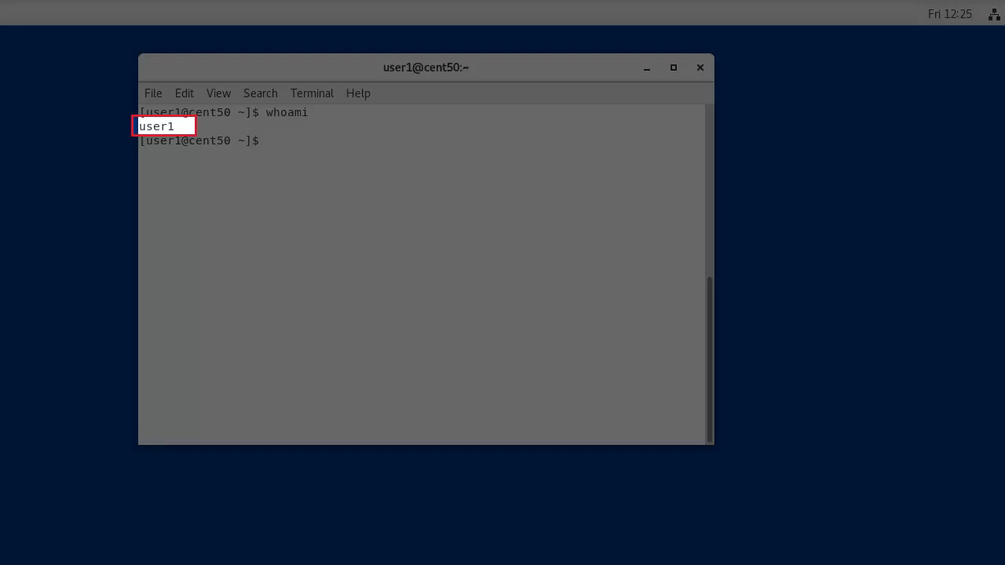
Print the working directory and move into /opt/Automic/Automation.Platform/Utility/bin to edit ucybdbre.ini.
type("pwd")
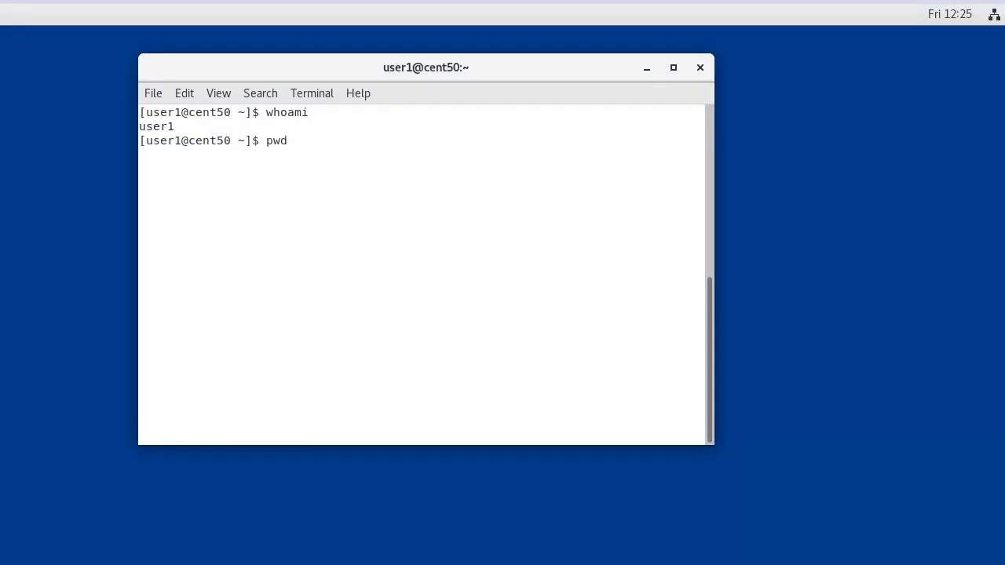
key("Return")
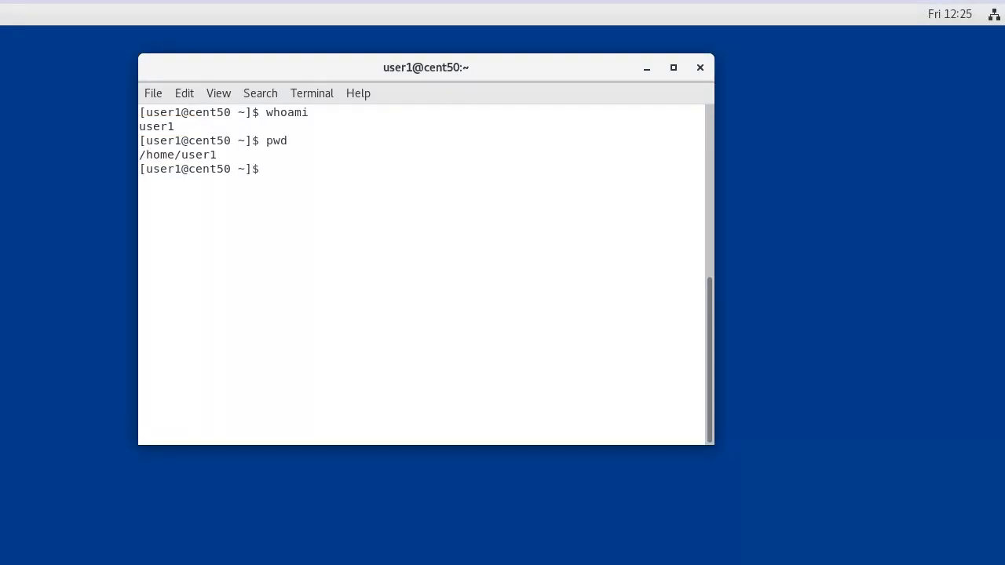
type("cd /opt/Automic/Automation.Platform/Utility/bin")
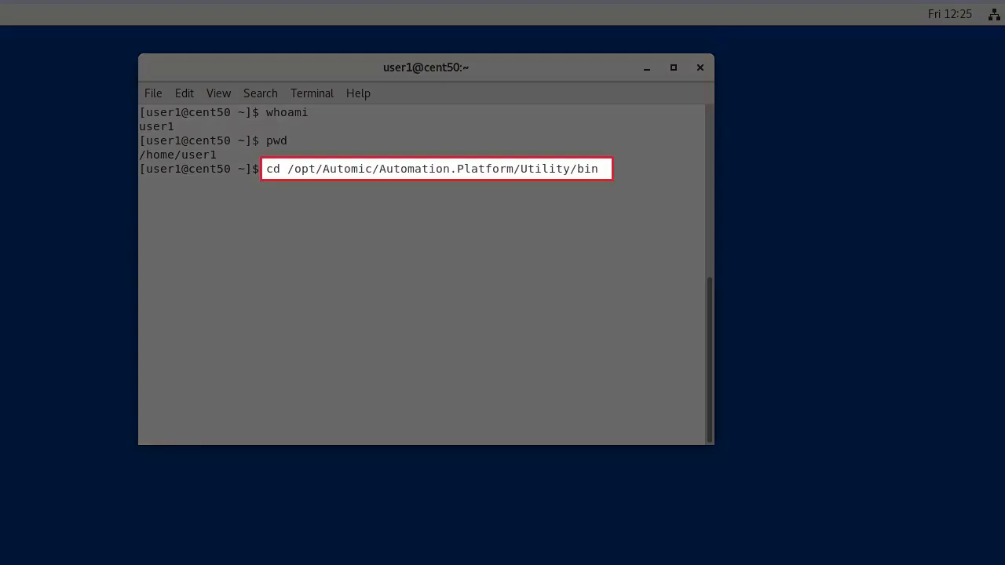
key("Return")
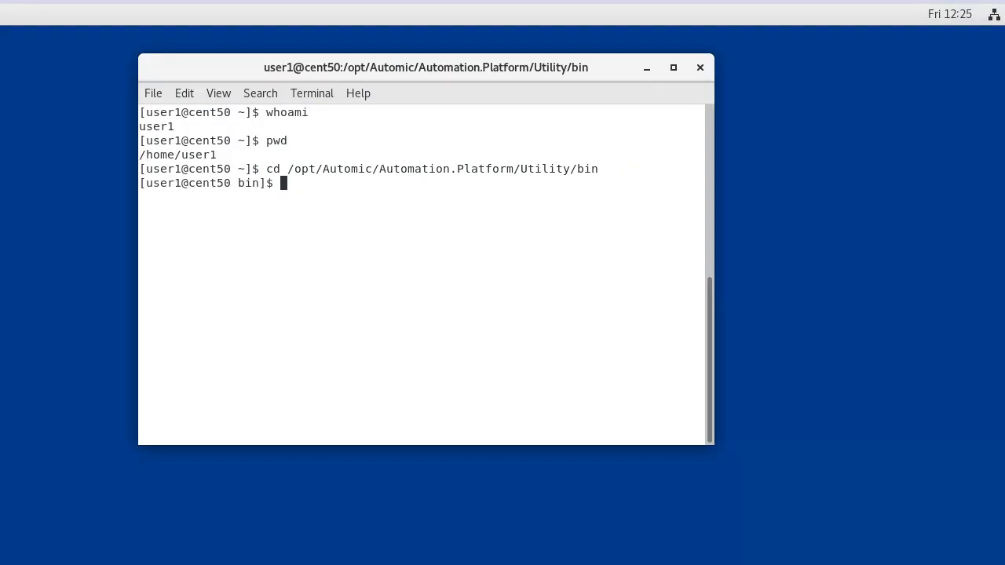
type("vi ucybdbre.ini")
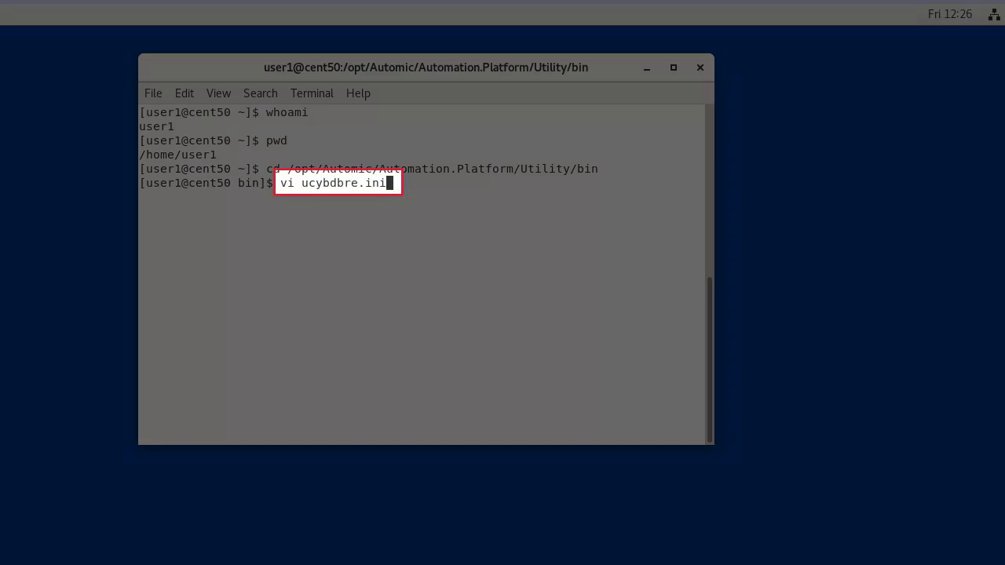
Change NO_ARCHIVE_CHECK from 0 to 1 in ucybdbre.ini and save the file with :wq!
key("Return")
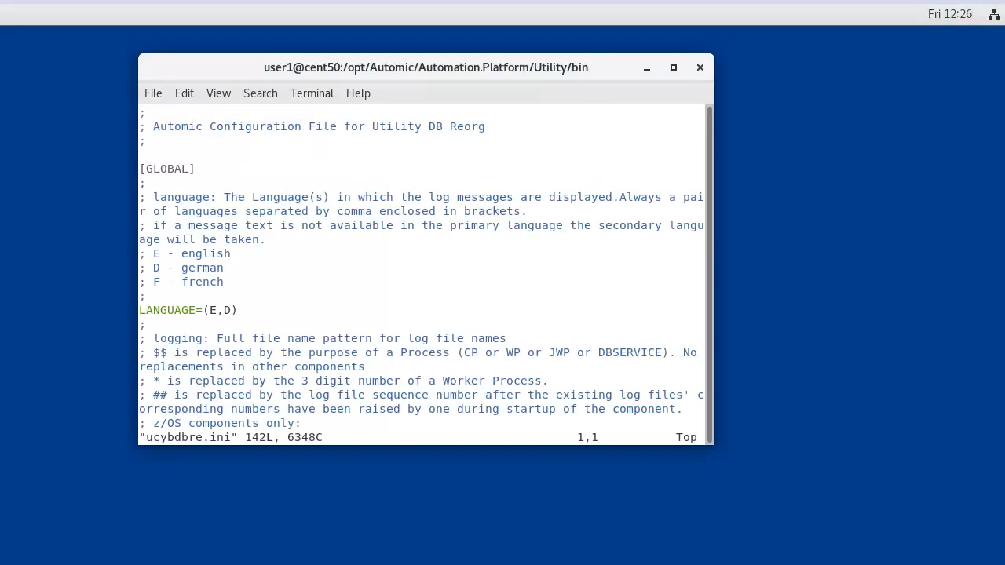
key("shift+g")
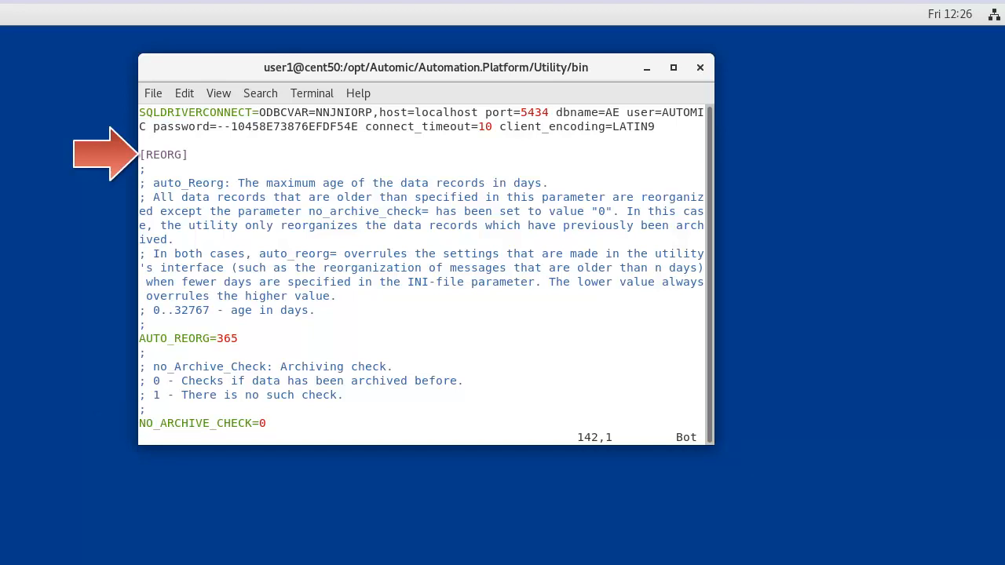
key("A")
key("BackSpace")
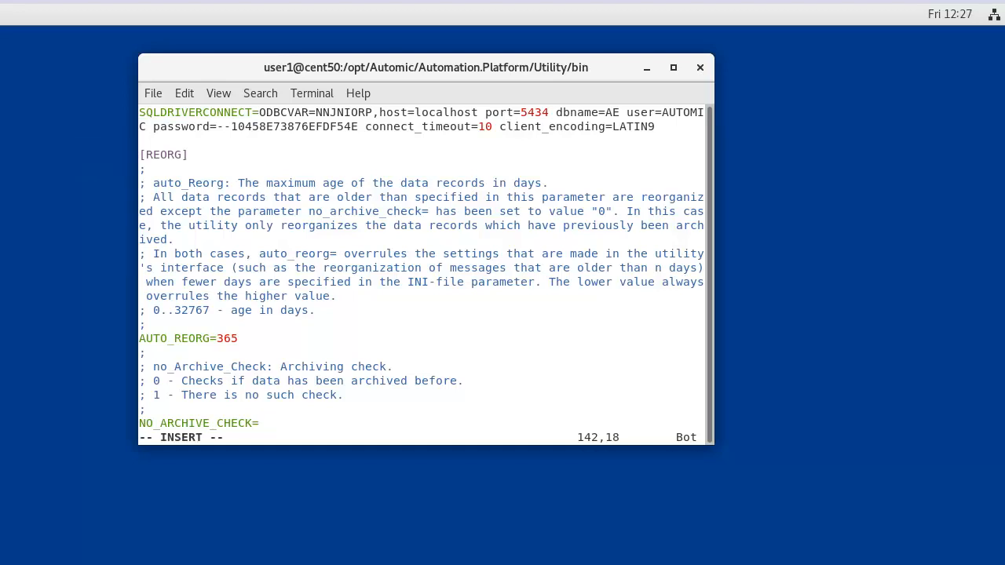
type("1")
key("Escape")
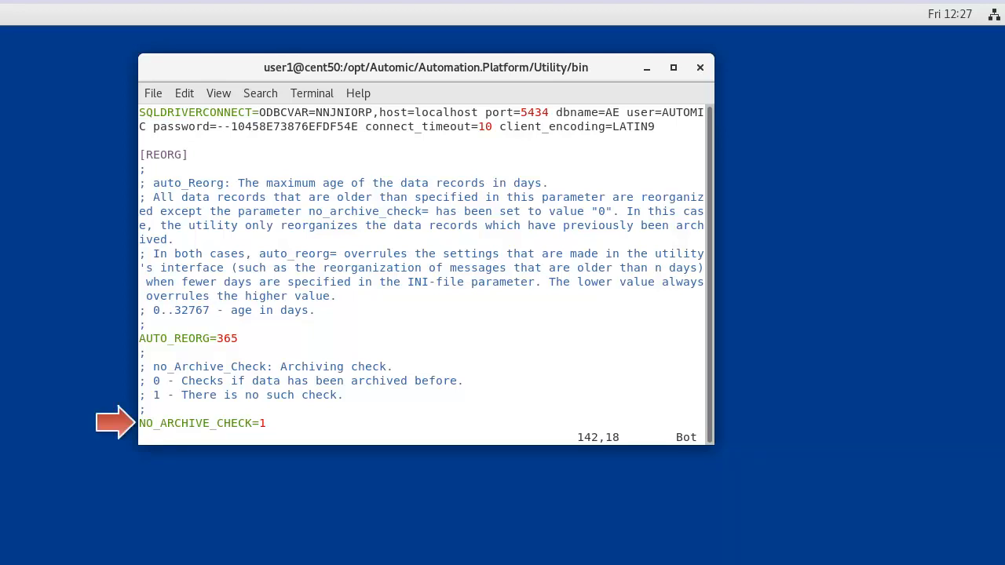
type(":wq!")
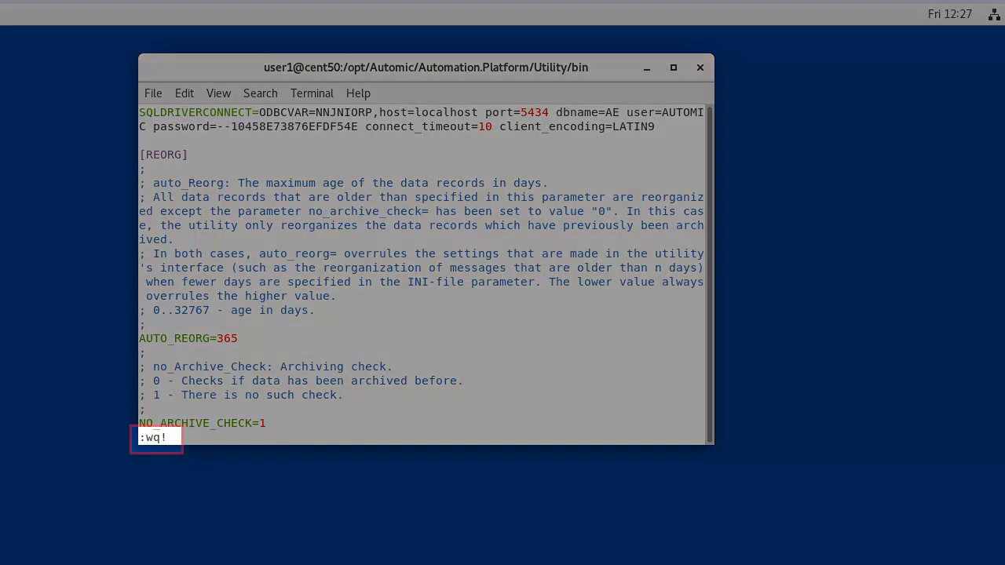
key("Return")
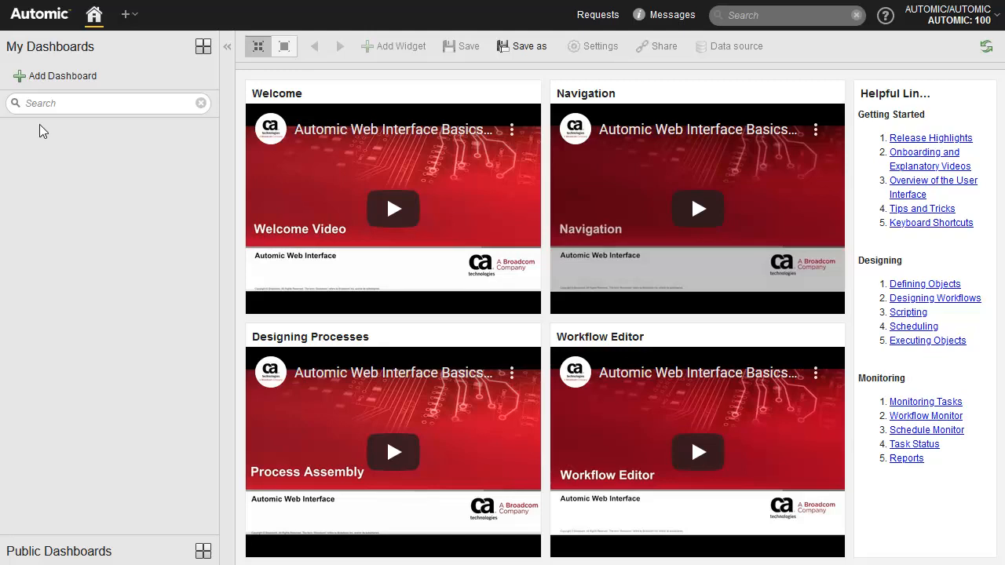
Switch to the Administration perspective to view the Users list.
left_click(133, 17)
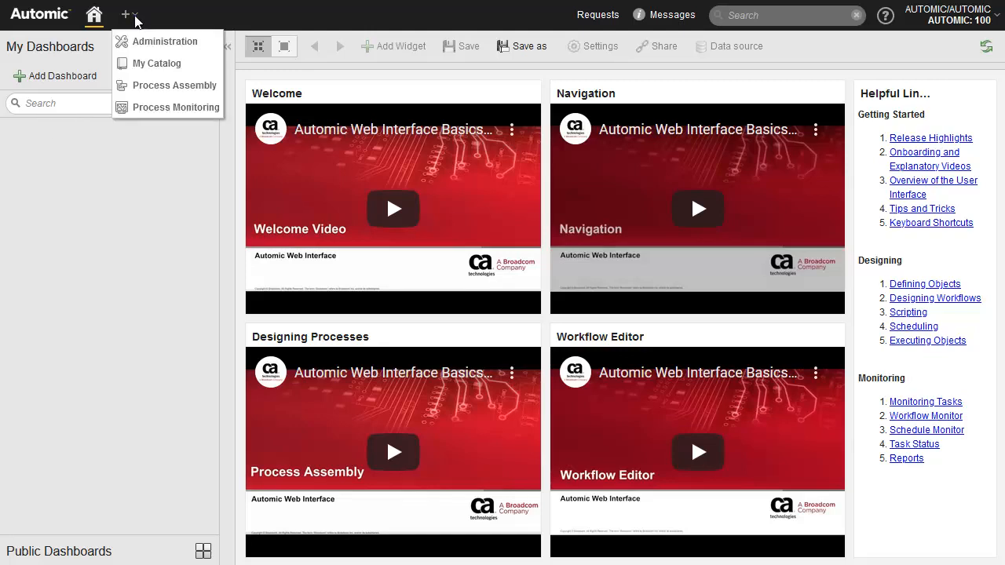
left_click(165, 41)
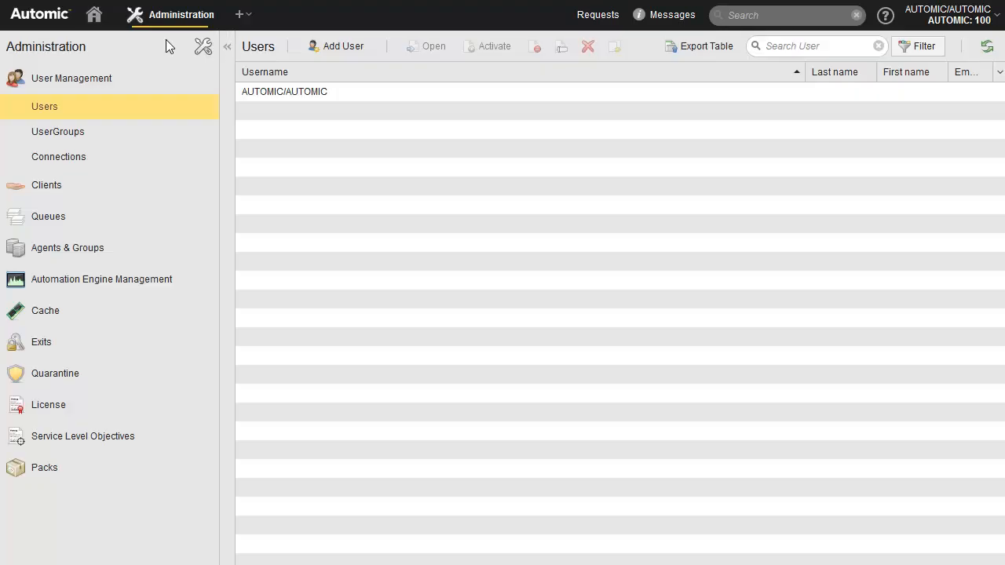
Create a user named USER1 in the AUTOMIC department.
left_click(347, 46)
left_click(443, 268)
type("USER1")
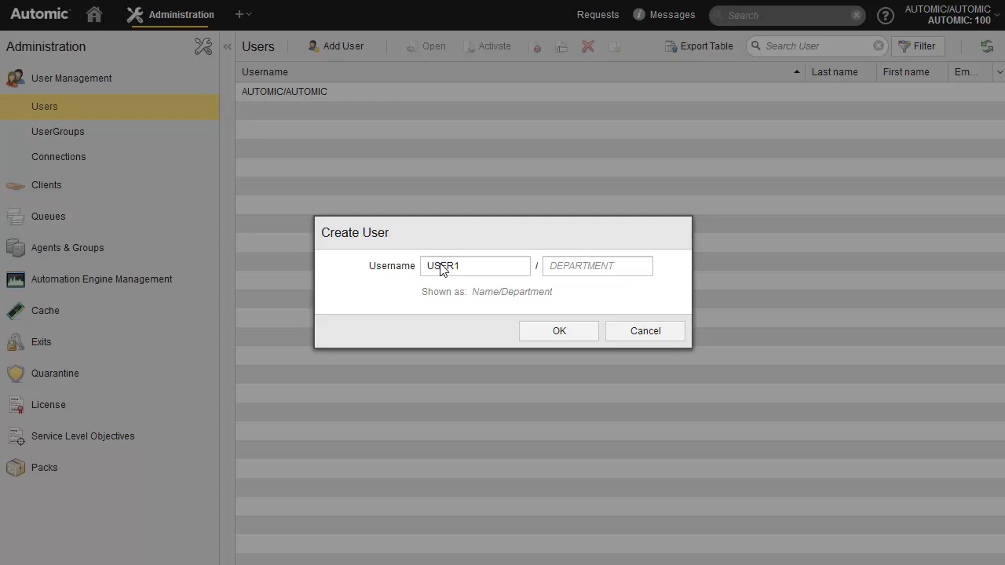
left_click(558, 268)
type("AUTOMIC")
left_click(555, 331)
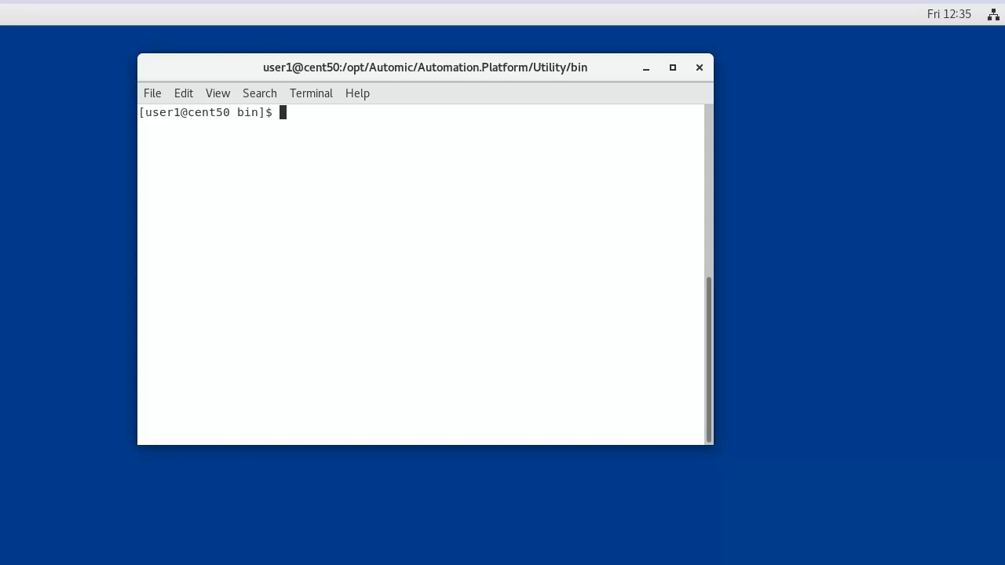
Run ./ucybdbre.sh to bring up the AE DB Reorg login window.
type("./ucybdbre.sh")
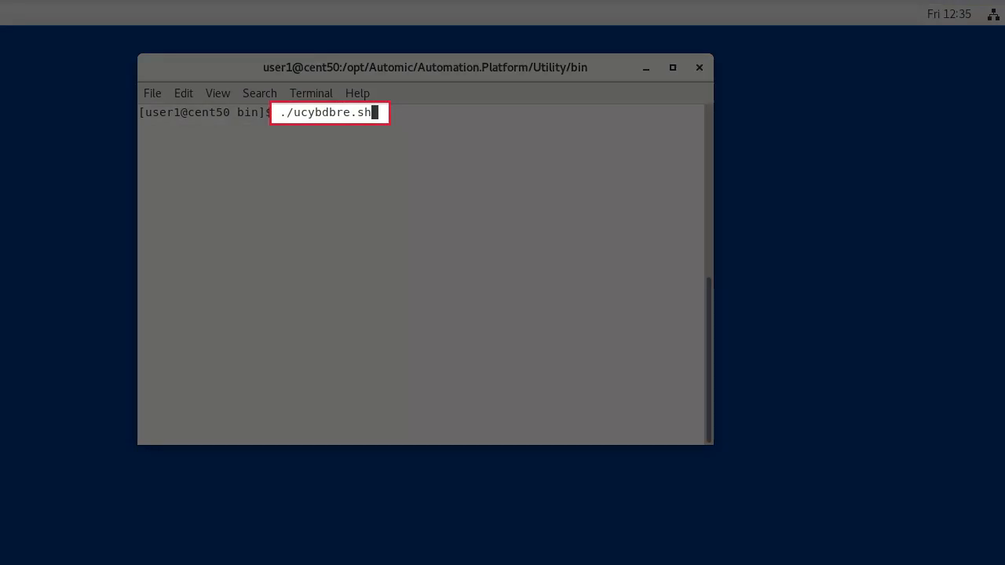
key("Return")
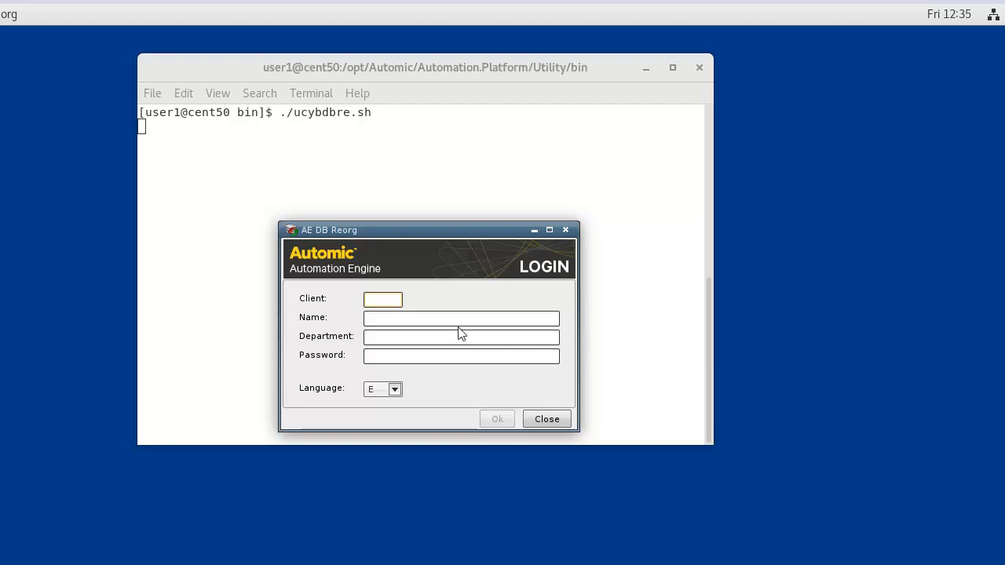
Log in to client 100 with the login name, department AUTOMIC and the account password.
left_click(384, 305)
type("100")
left_click(374, 323)
type("AUTOMIC")
left_click(372, 337)
type("AUTOMIC")
left_click(372, 359)
type("AUTOMIC")
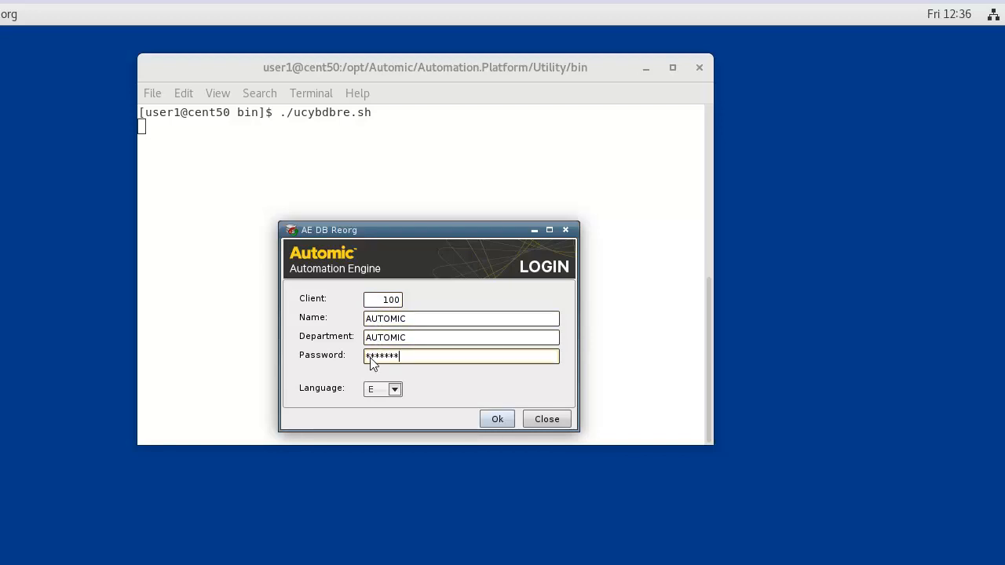
left_click(497, 419)
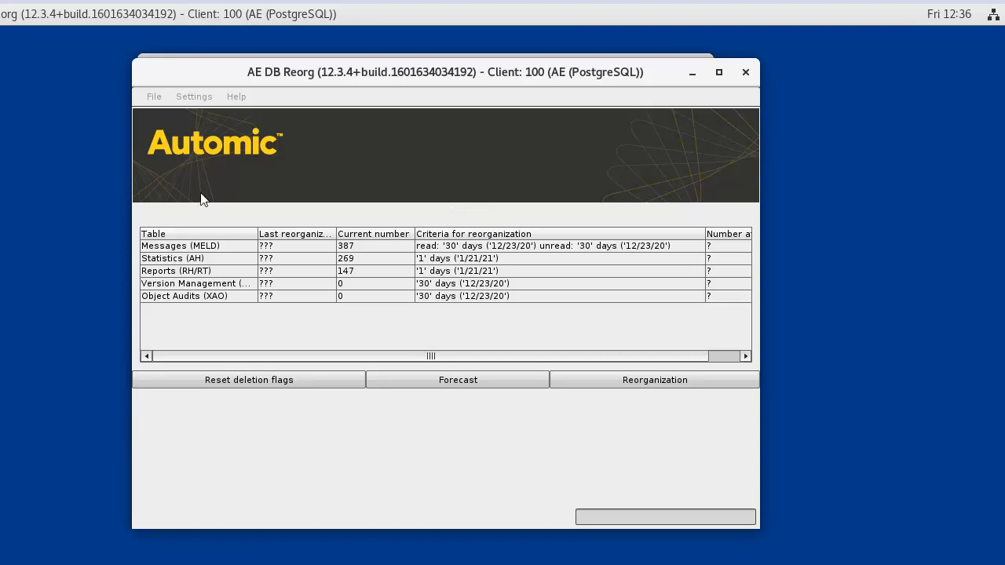
In reorg Settings, enable message reorganization for read and unread messages older than 10 days.
left_click(193, 97)
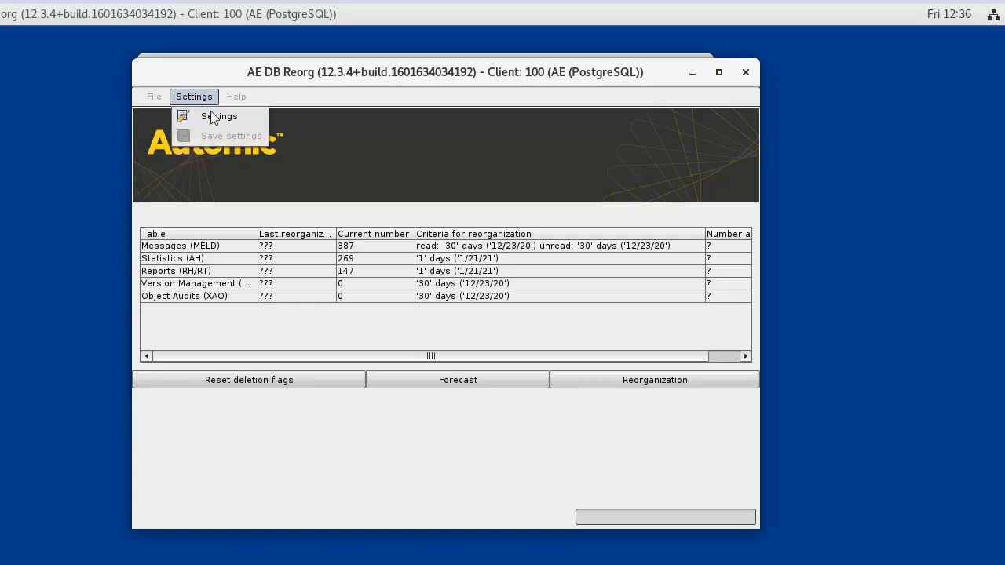
left_click(214, 118)
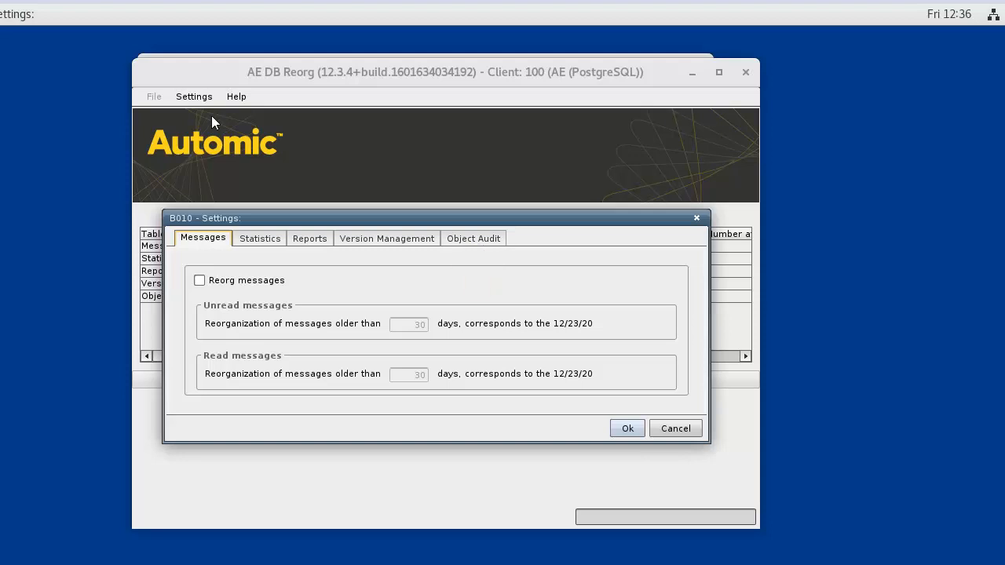
left_click(200, 282)
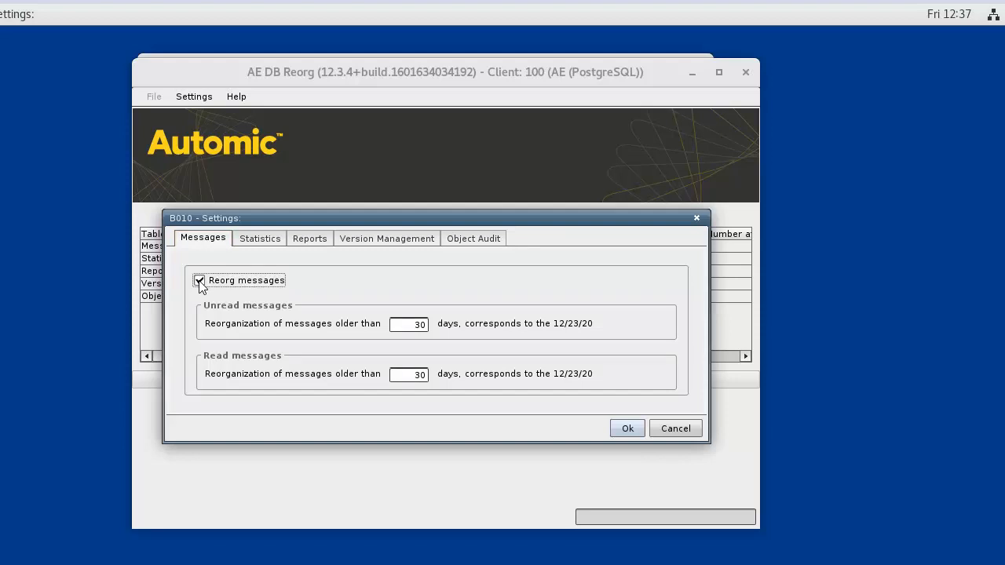
double_click(407, 328)
type("10")
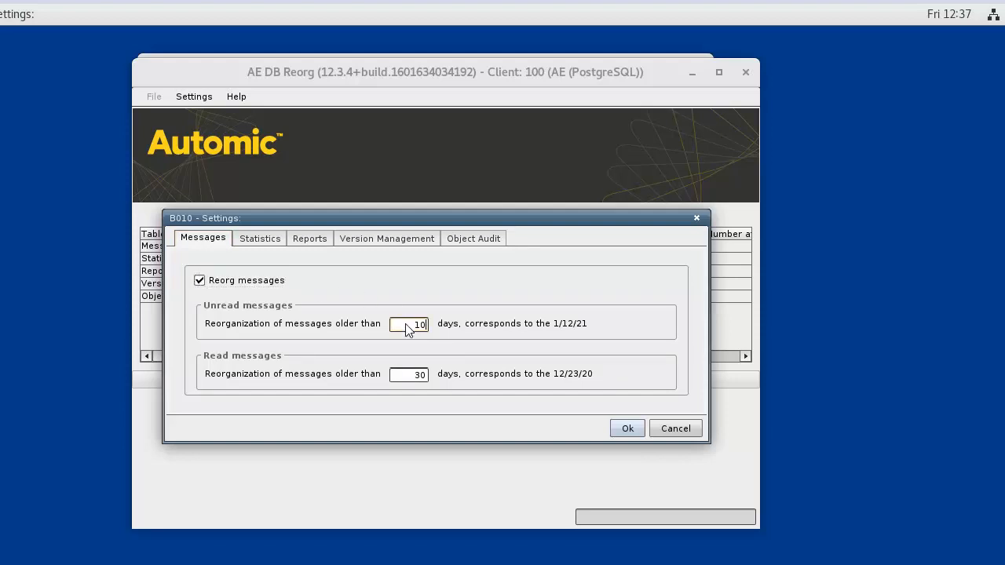
double_click(403, 377)
type("10")
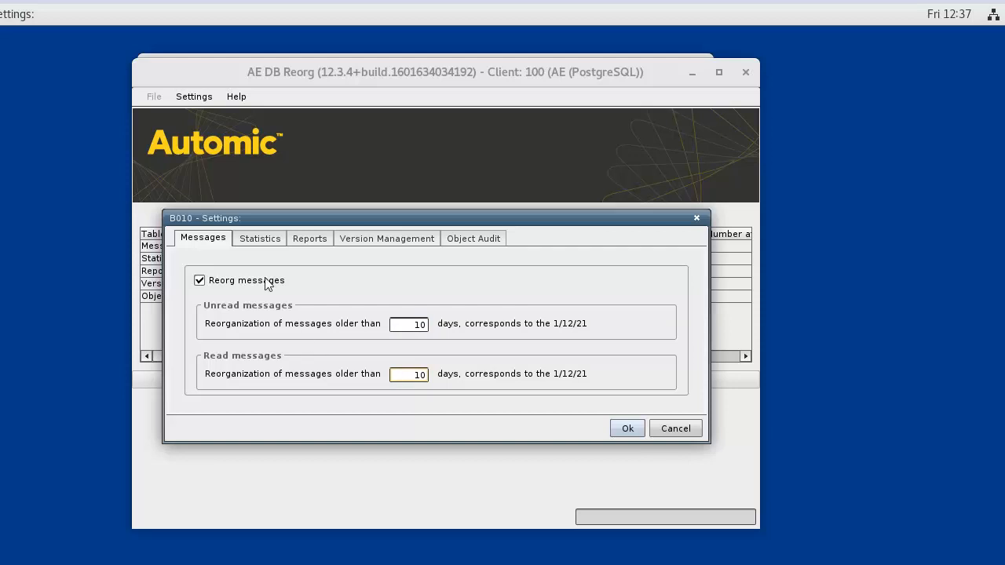
left_click(261, 239)
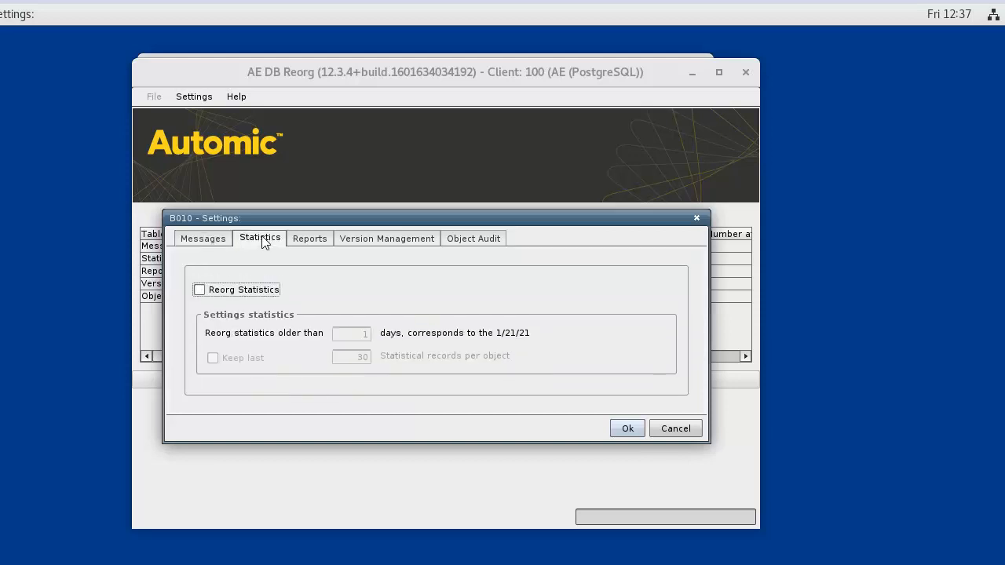
Enable statistics reorganization for statistics older than 15 days with Keep last checked.
left_click(200, 290)
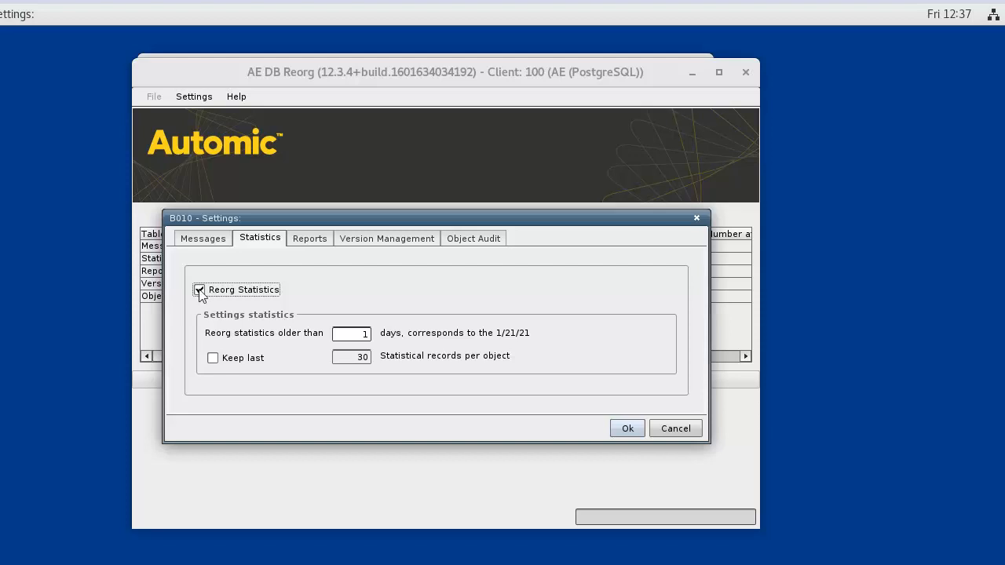
left_click(353, 336)
type("5")
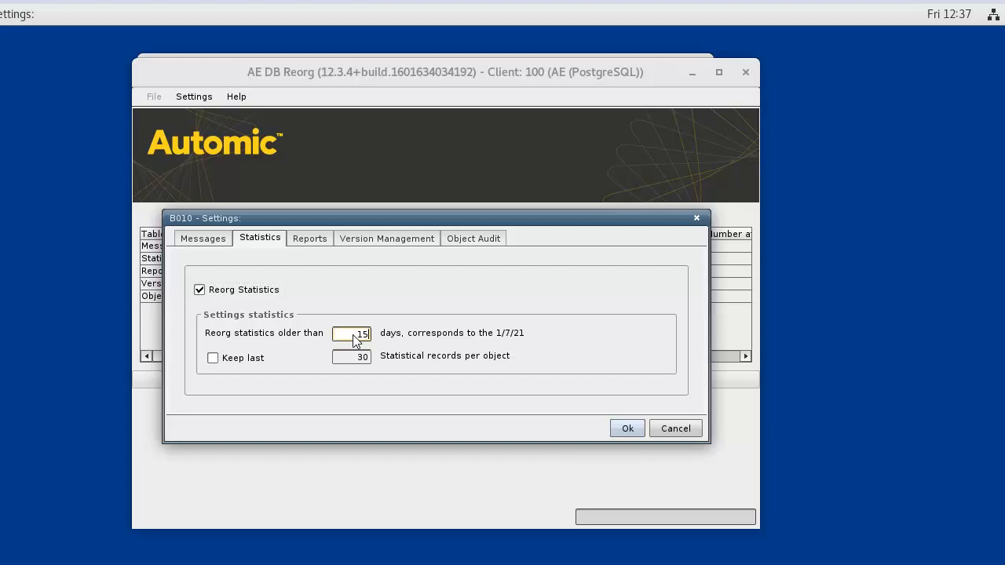
left_click(212, 359)
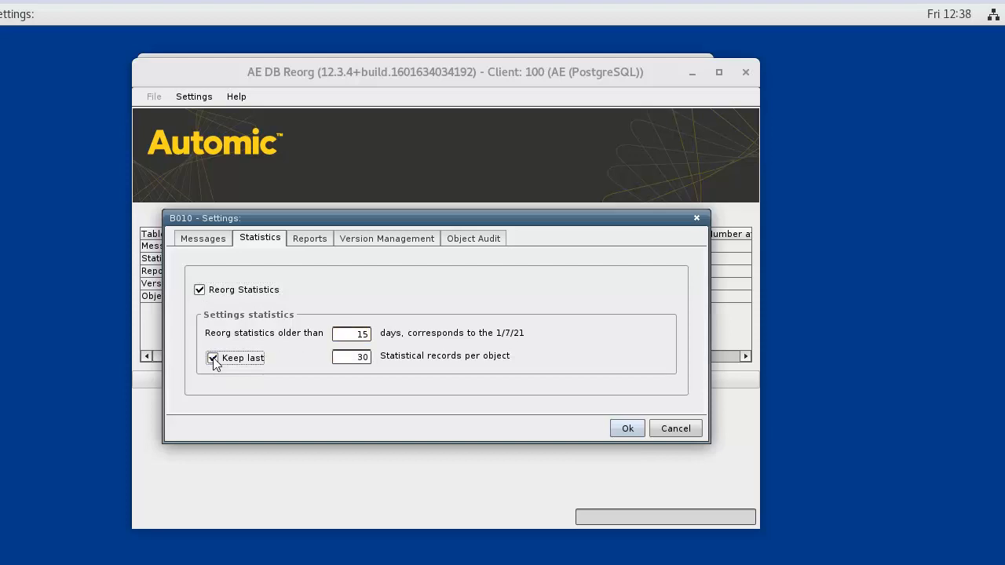
left_click(311, 239)
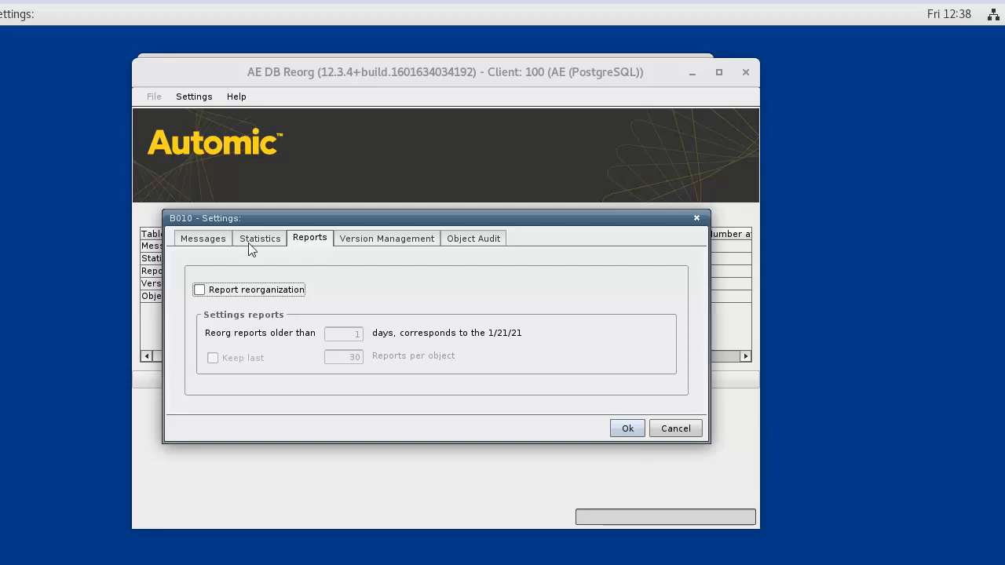
Enable report reorganization for reports older than 5 days, keeping the last 8 per object.
left_click(201, 291)
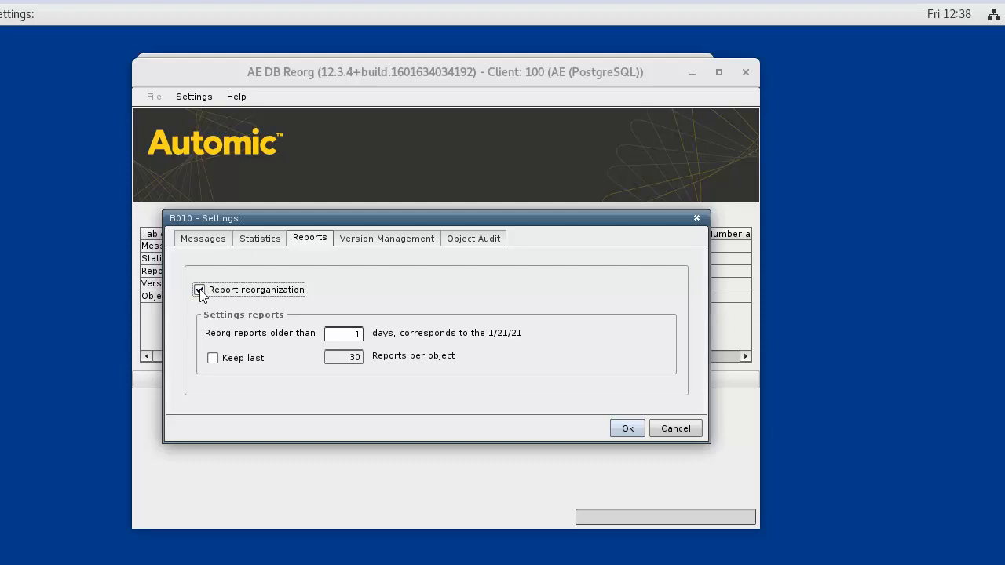
double_click(349, 334)
type("5")
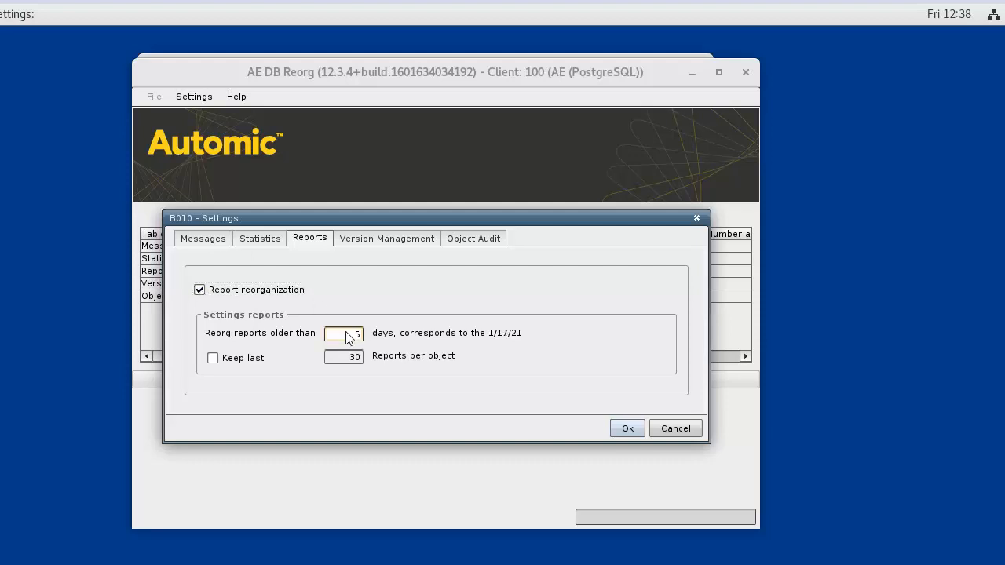
left_click(213, 358)
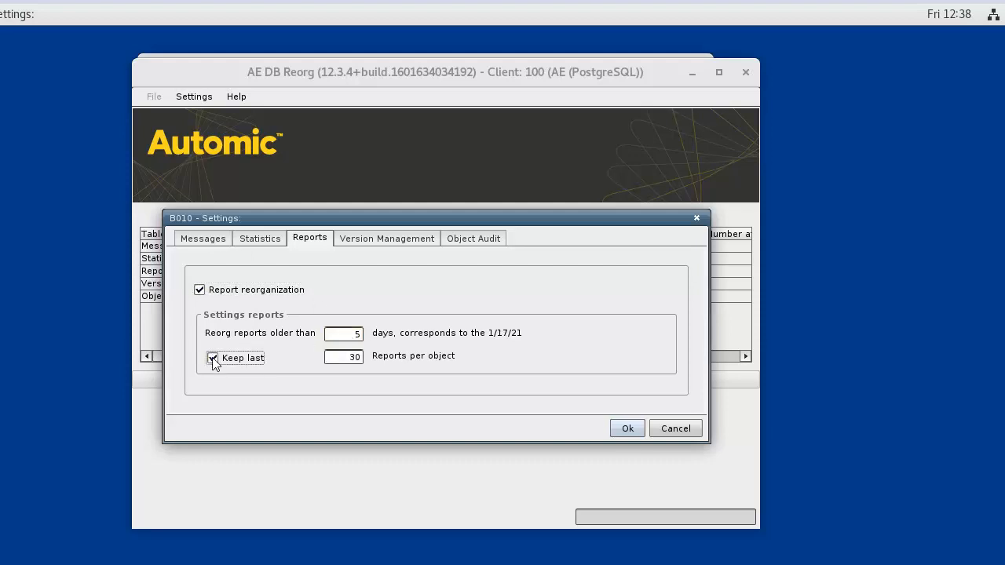
double_click(343, 363)
type("8")
Apply the new message, statistics and report criteria and save them via Settings > Save settings.
left_click(626, 428)
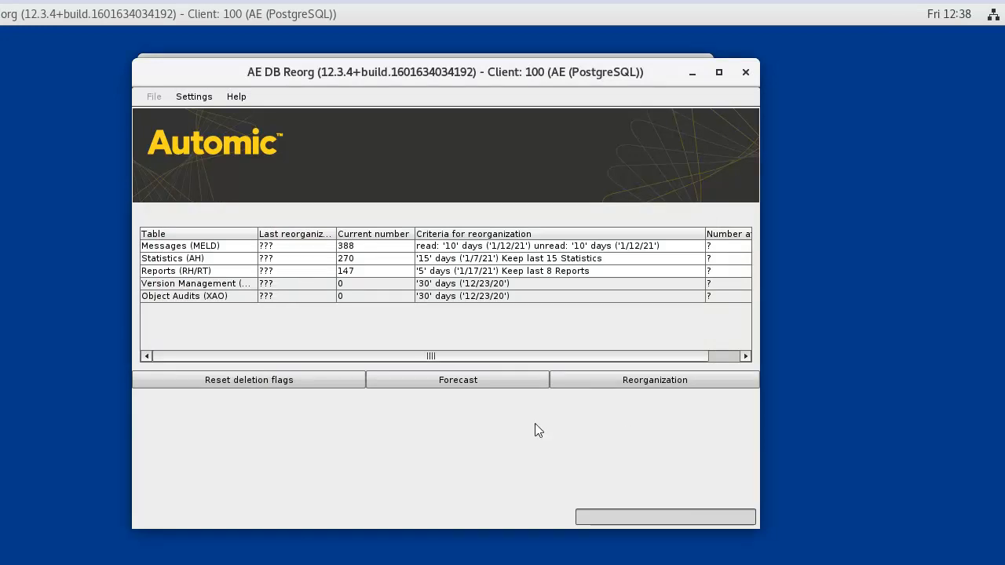
left_click(193, 97)
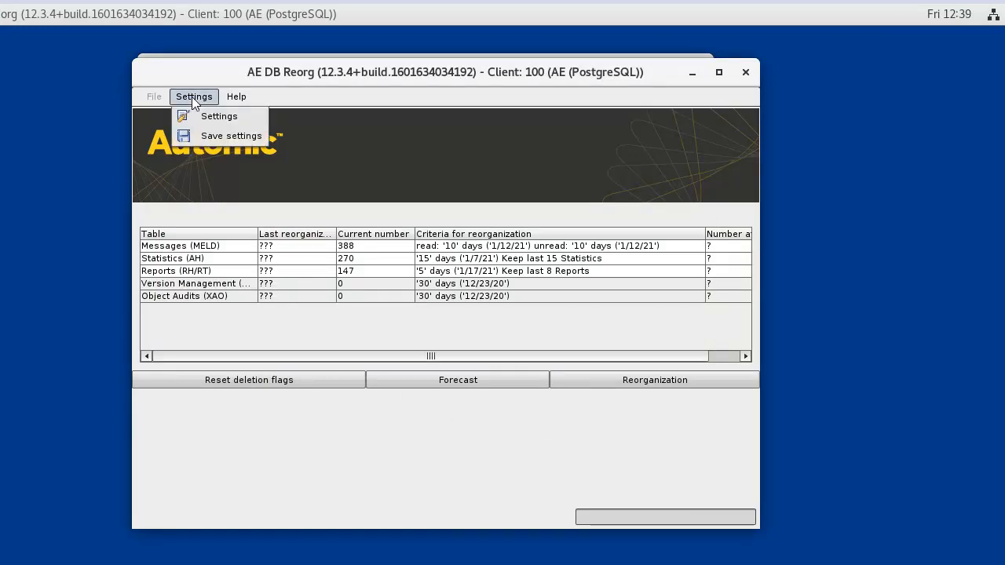
left_click(213, 136)
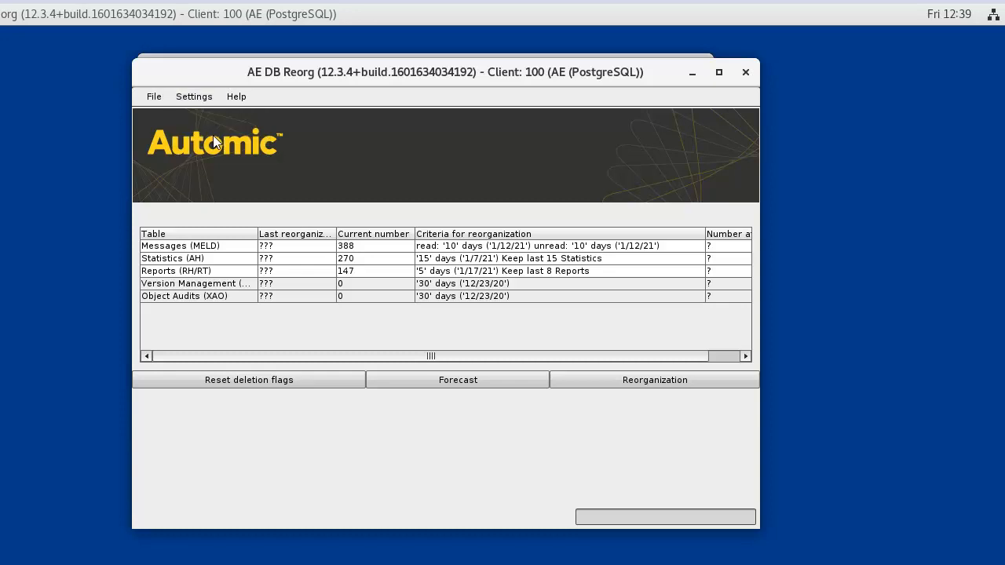
left_click(152, 97)
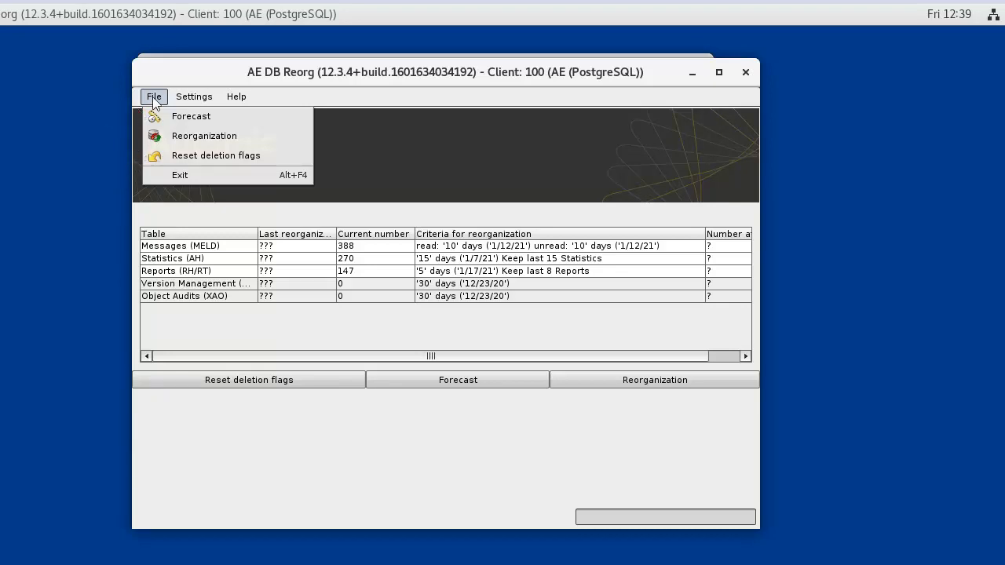
Run a forecast estimating 283 messages, 82 statistics and 45 reports, then close the results.
left_click(190, 117)
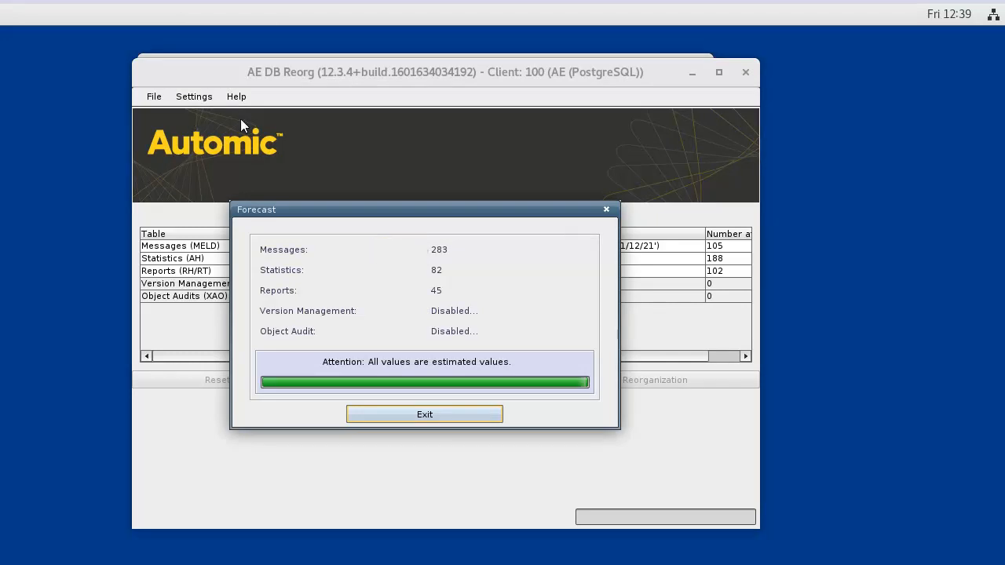
left_click(429, 415)
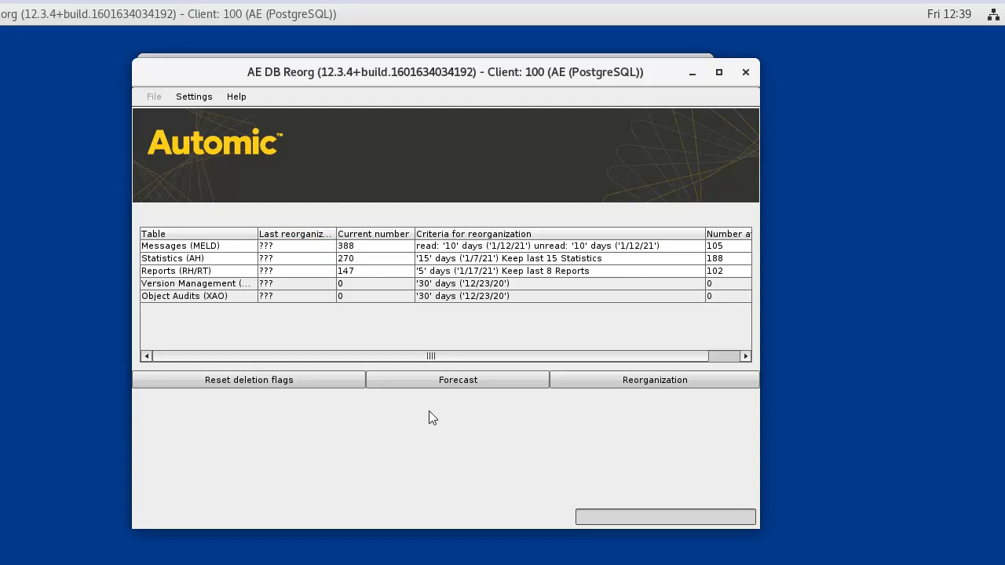
Quit AE DB Reorg, returning to the Automic Web Interface home dashboard.
left_click(154, 96)
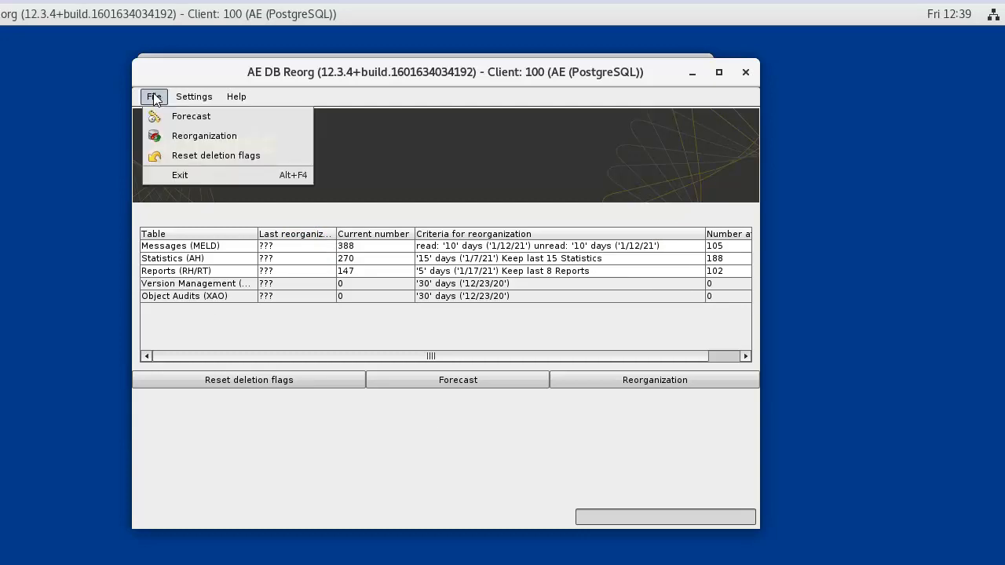
left_click(181, 175)
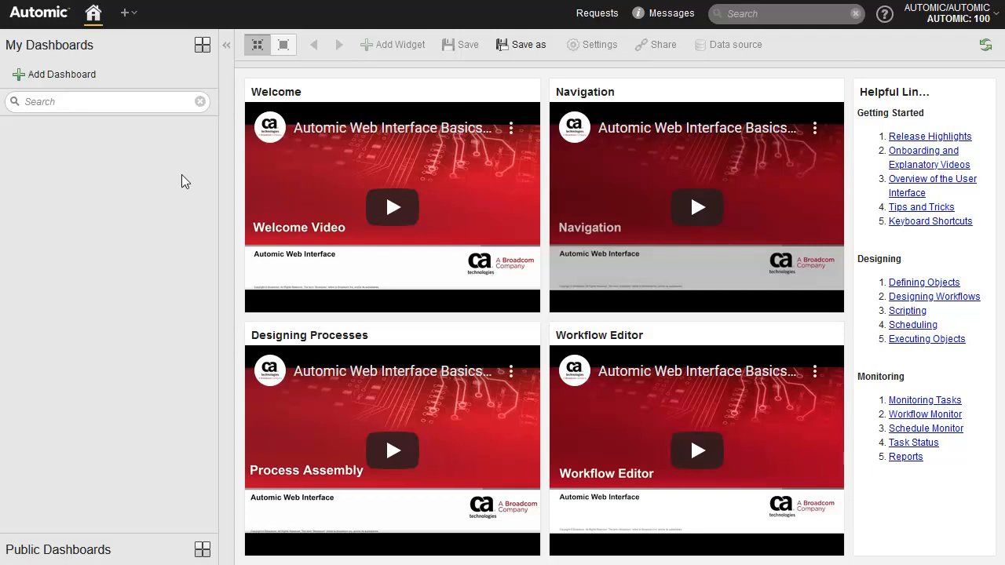
In Process Assembly, open the UC_UTILITY_REORG variable listed under <No Folder>.
left_click(131, 13)
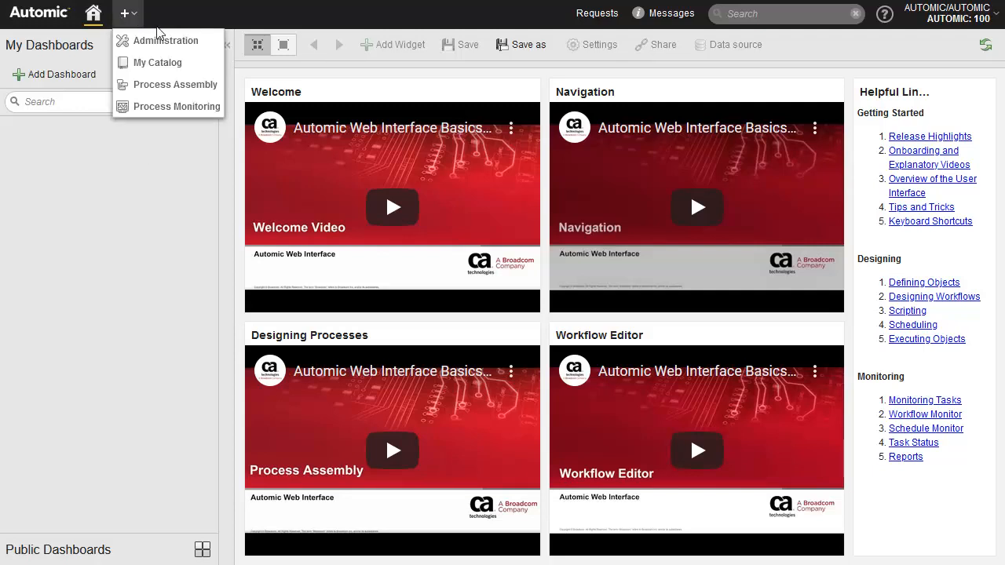
left_click(168, 84)
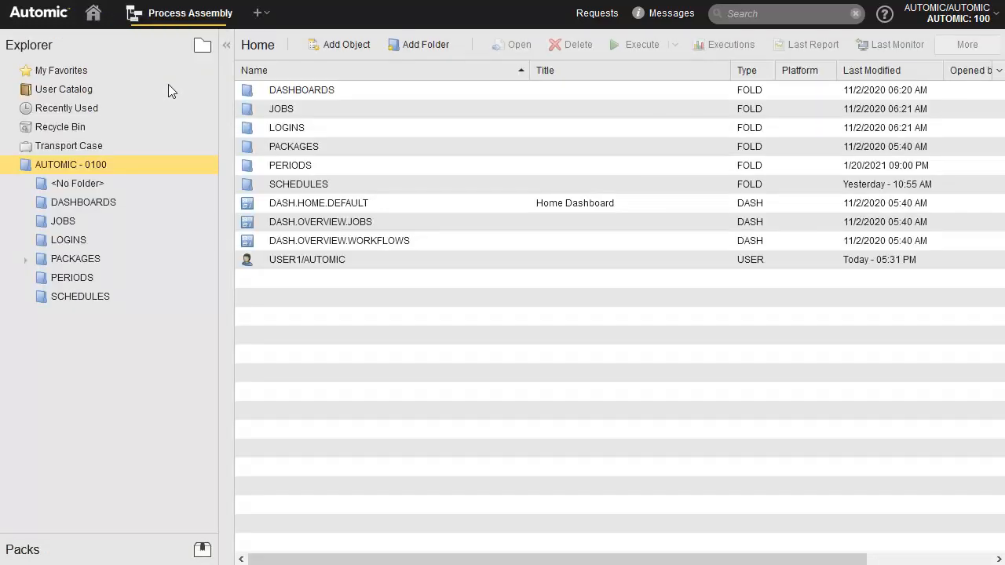
left_click(84, 182)
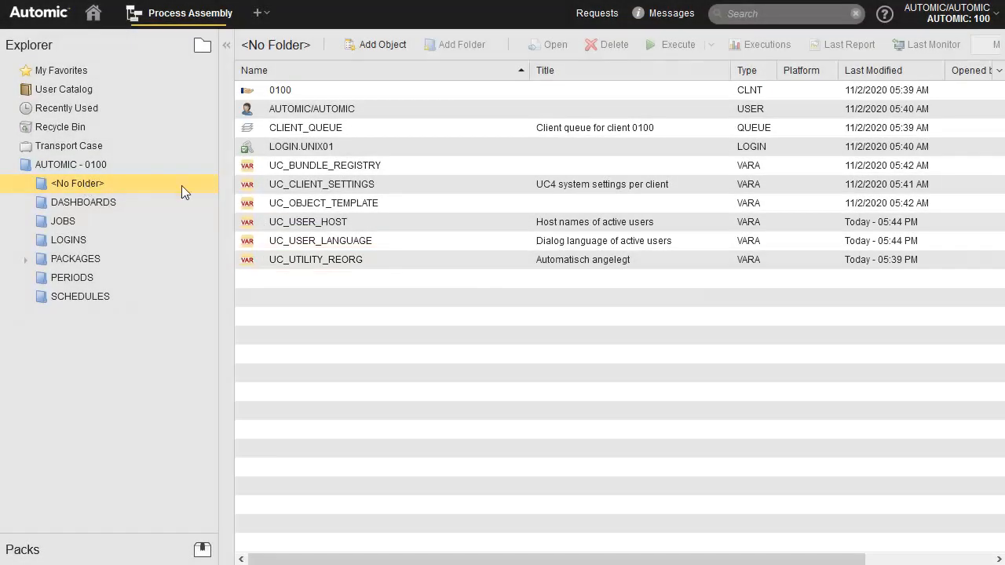
double_click(332, 259)
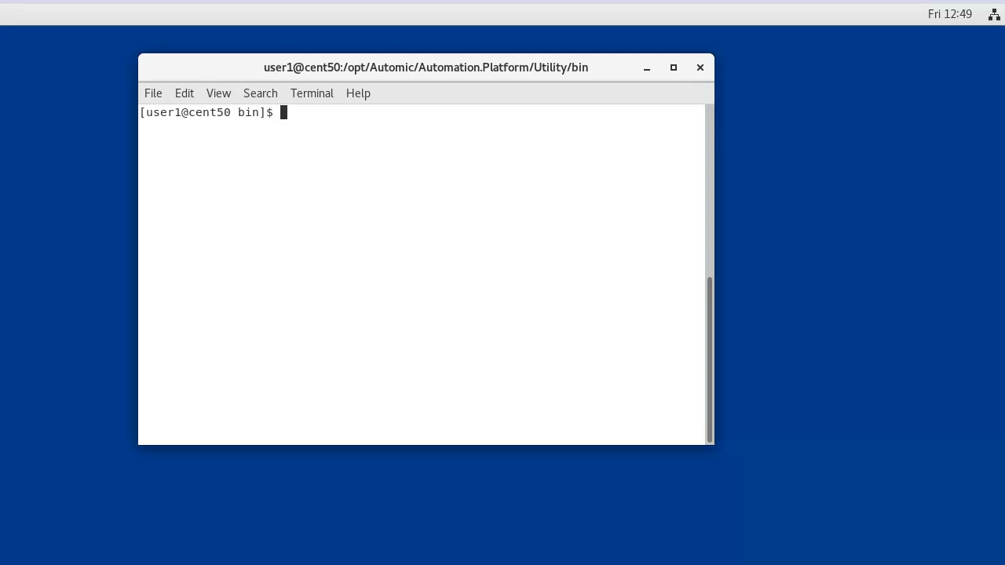
Run ./ucybdbre -B -S0100 to batch-reorganize client 0100, ending with return code 0.
type("./ucybdbre -B -S0100")
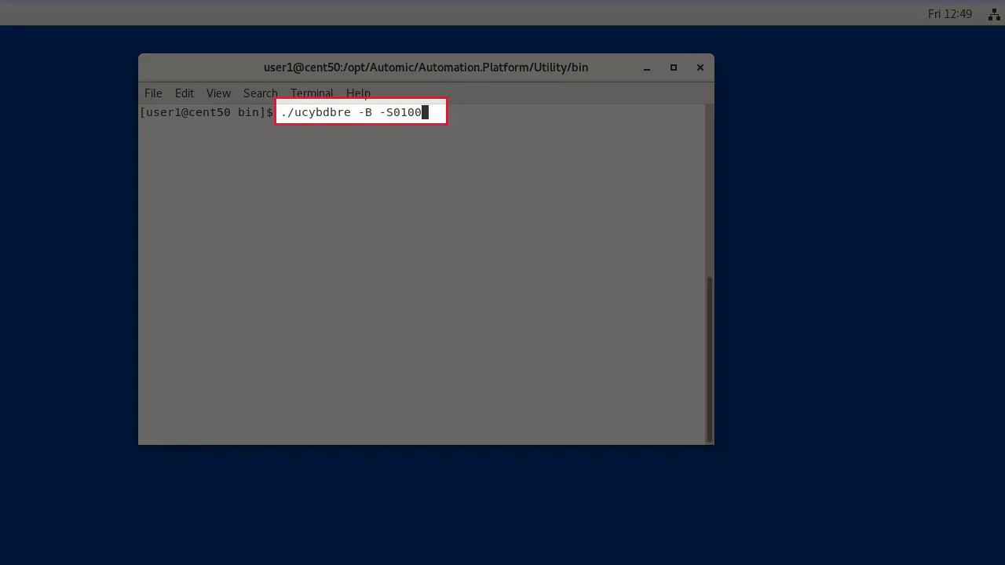
key("Return")
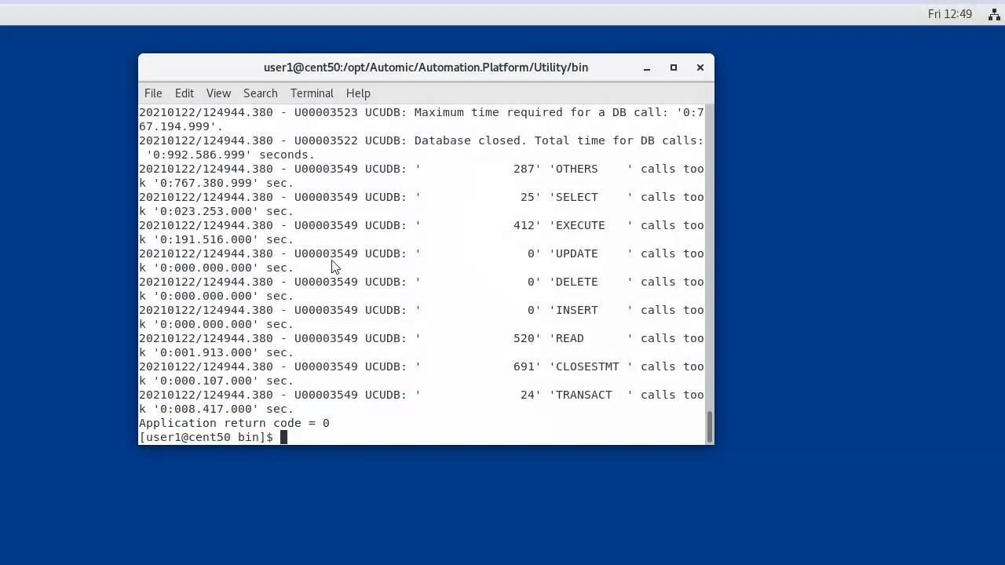
left_click(708, 223)
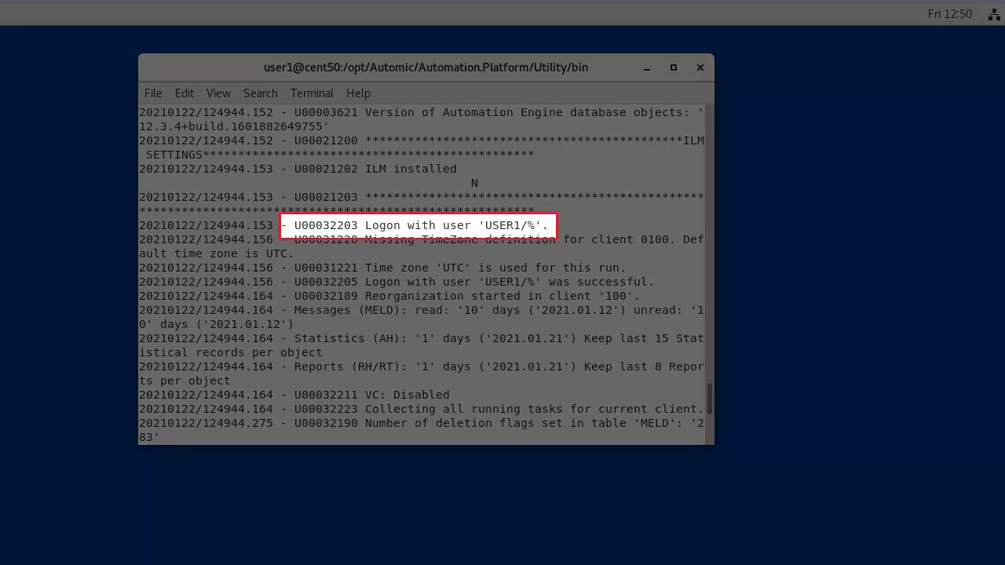